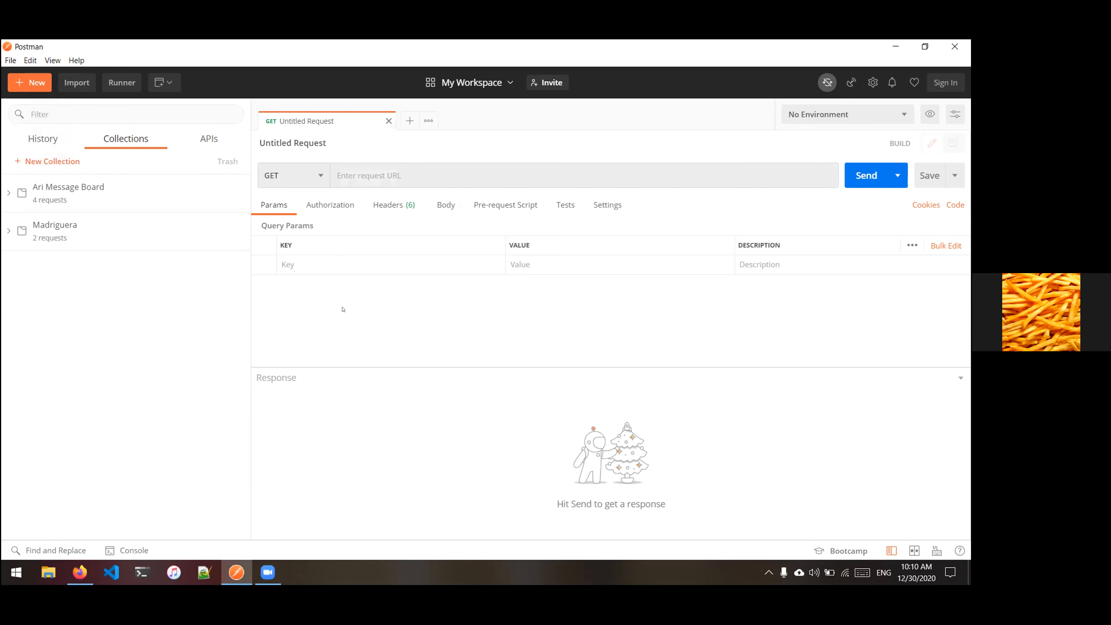
# - Switch to Firefox, open app.serverless.com, and choose to sign in with email and password
pyautogui.click(84, 569)
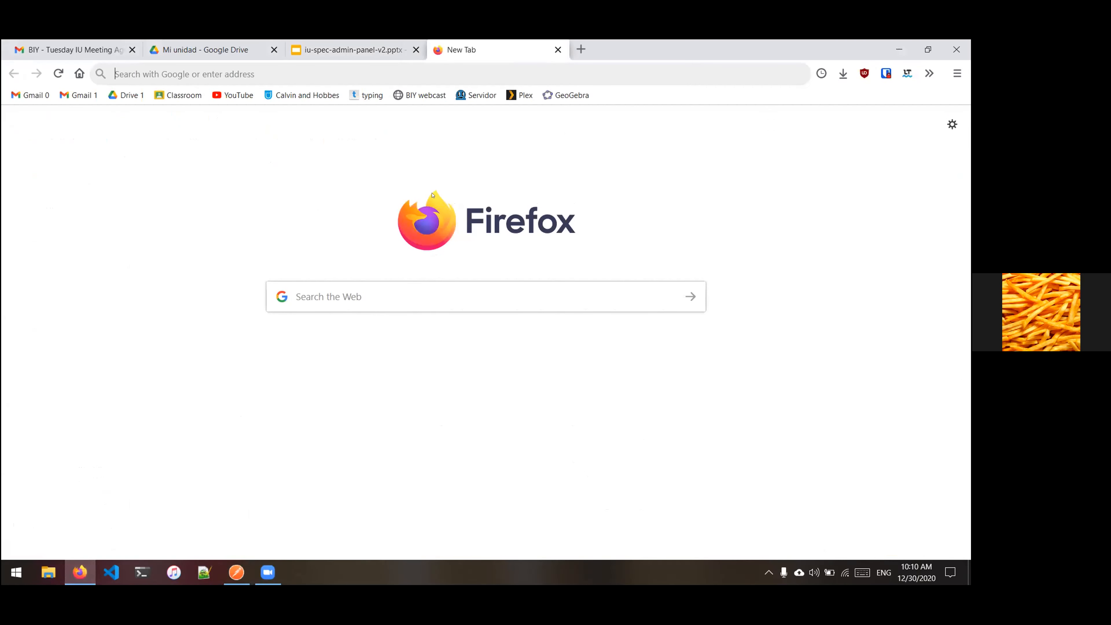
pyautogui.write('serverless.com/')
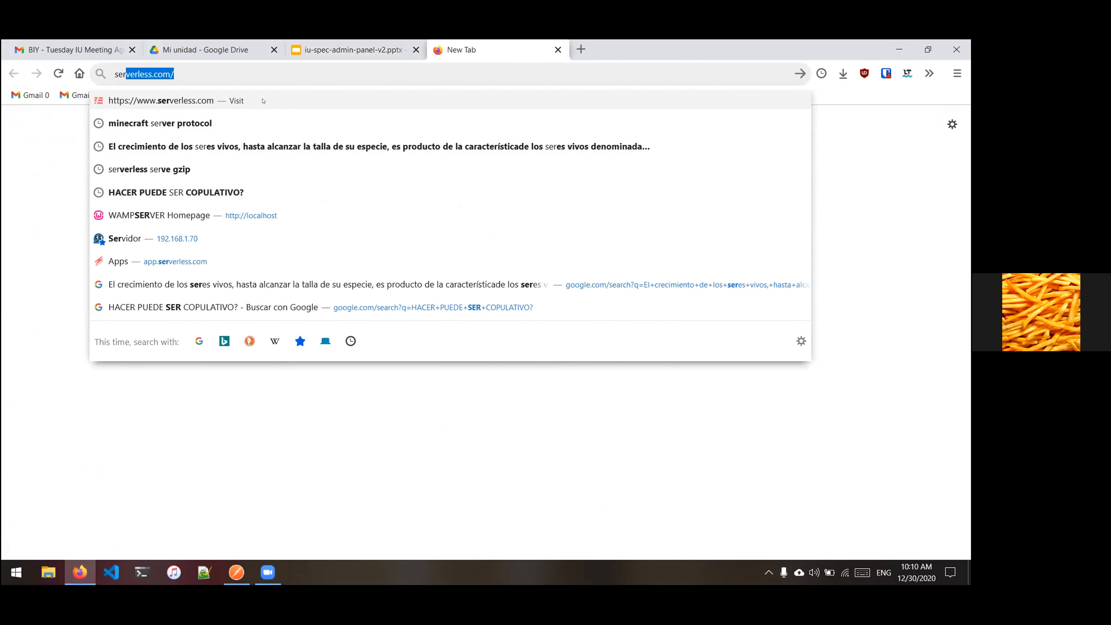
pyautogui.click(206, 258)
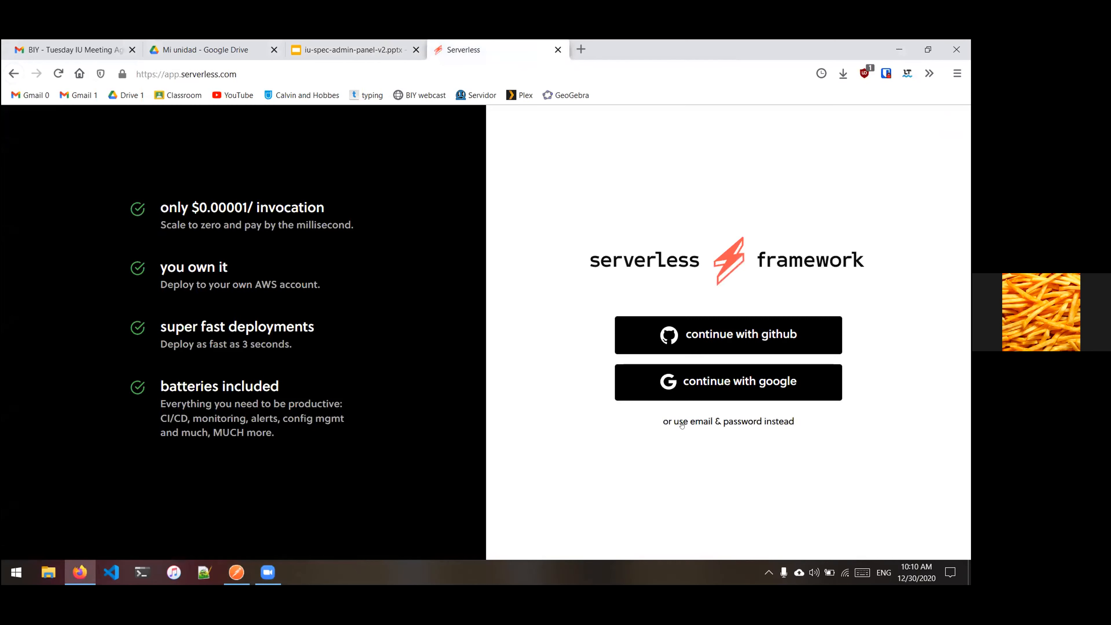
pyautogui.click(682, 423)
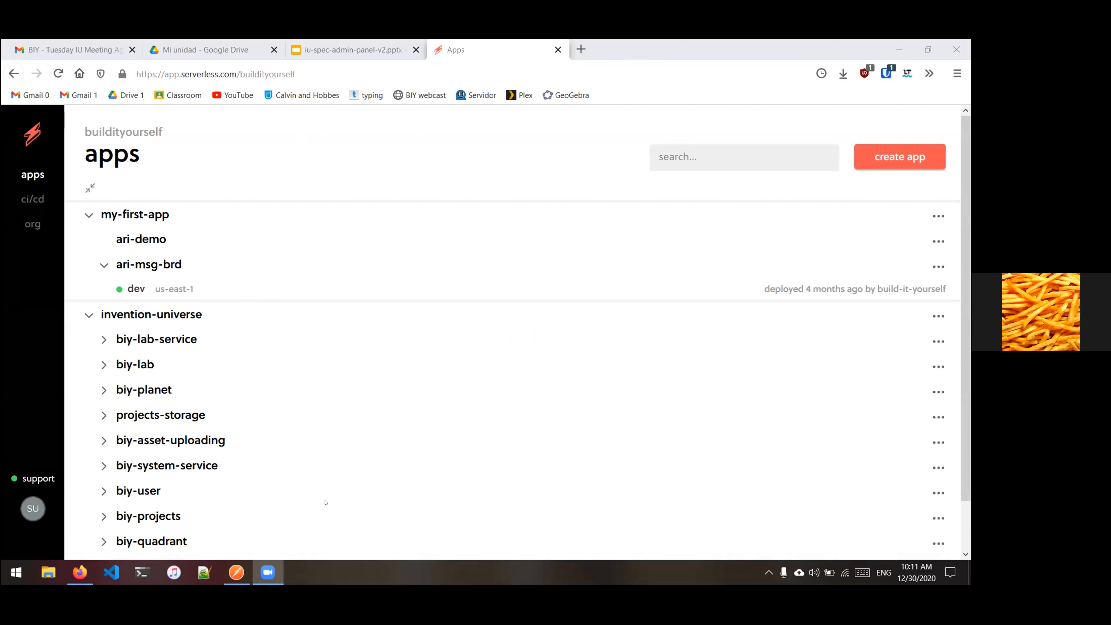
# - Expand the biy-planet service under invention-universe to view its deployed stages
pyautogui.scroll(-2, 325, 503)
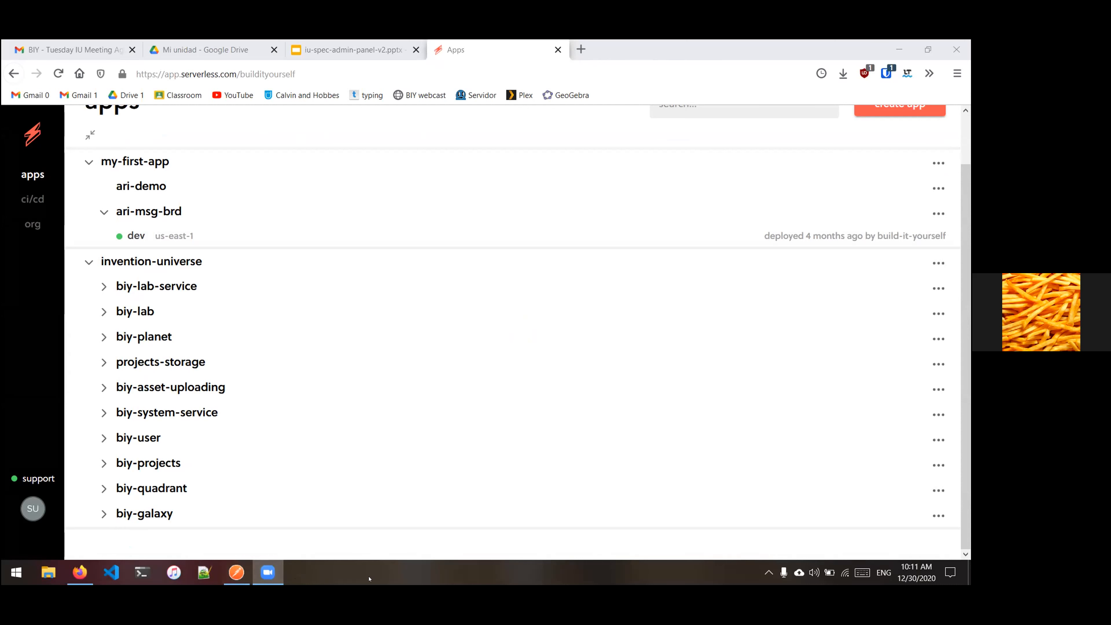
pyautogui.click(222, 545)
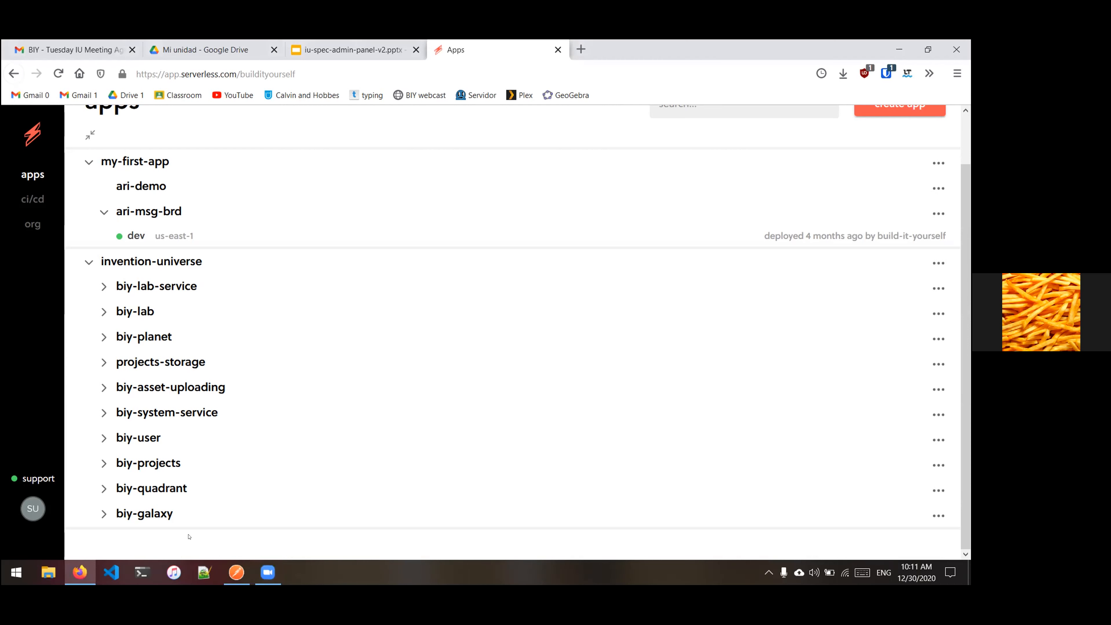
pyautogui.click(134, 339)
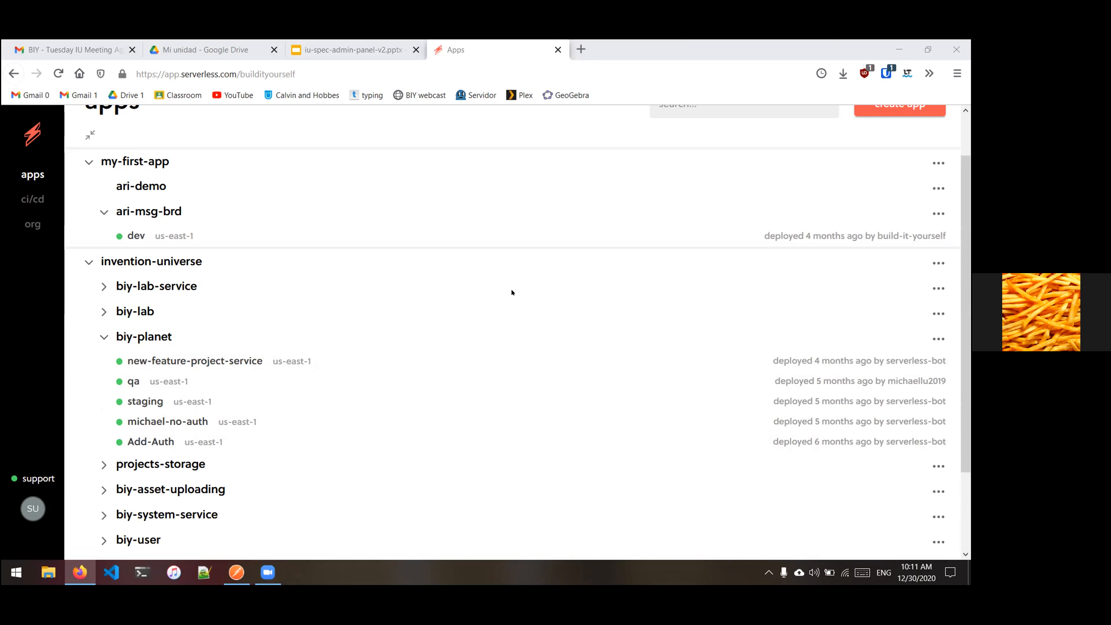
pyautogui.press('XF86AudioRaiseVolume')
pyautogui.press('XF86AudioLowerVolume')
pyautogui.press('XF86AudioLowerVolume')
pyautogui.press('XF86AudioLowerVolume')
pyautogui.press('XF86AudioLowerVolume')
pyautogui.press('XF86AudioLowerVolume')
# - Switch to Postman and enter the w00u0et570.execute-api.us-east-1.amazonaws.com/qa/planet address with its two IDs as the GET request URL
pyautogui.click(236, 572)
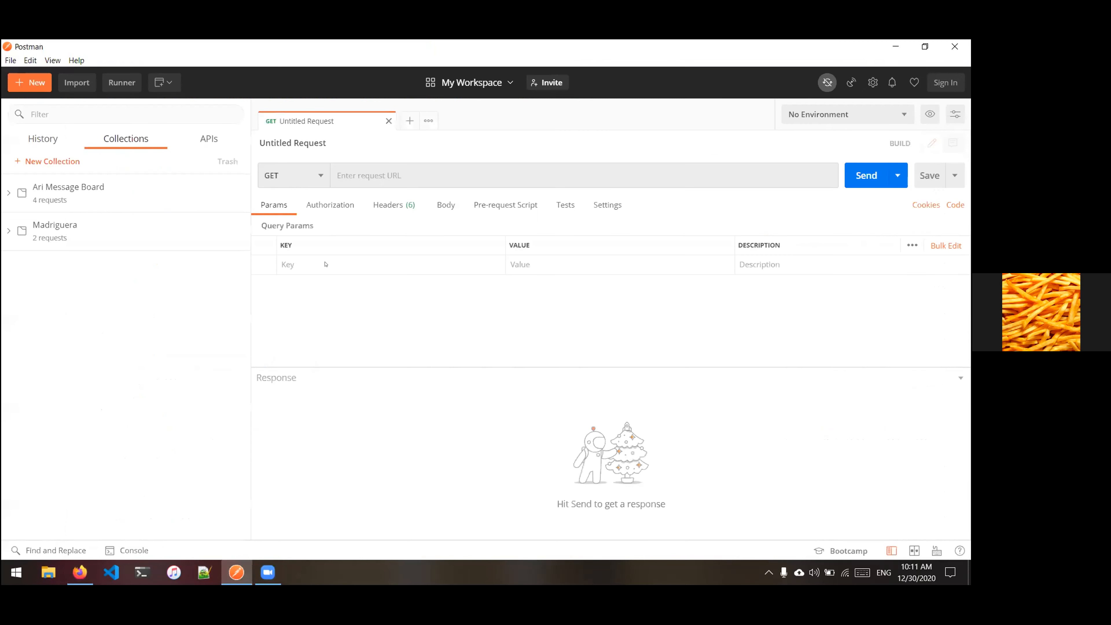
pyautogui.click(344, 174)
pyautogui.write('https://w00u0et570.execute-api.us-east-1.amazonaws.com/qa/planet/5723cf5e-a4b5-4325-ad54-b51b7e066bf3/1c0b7081-f4ee-4da2-ad62-bf9a38c6451a')
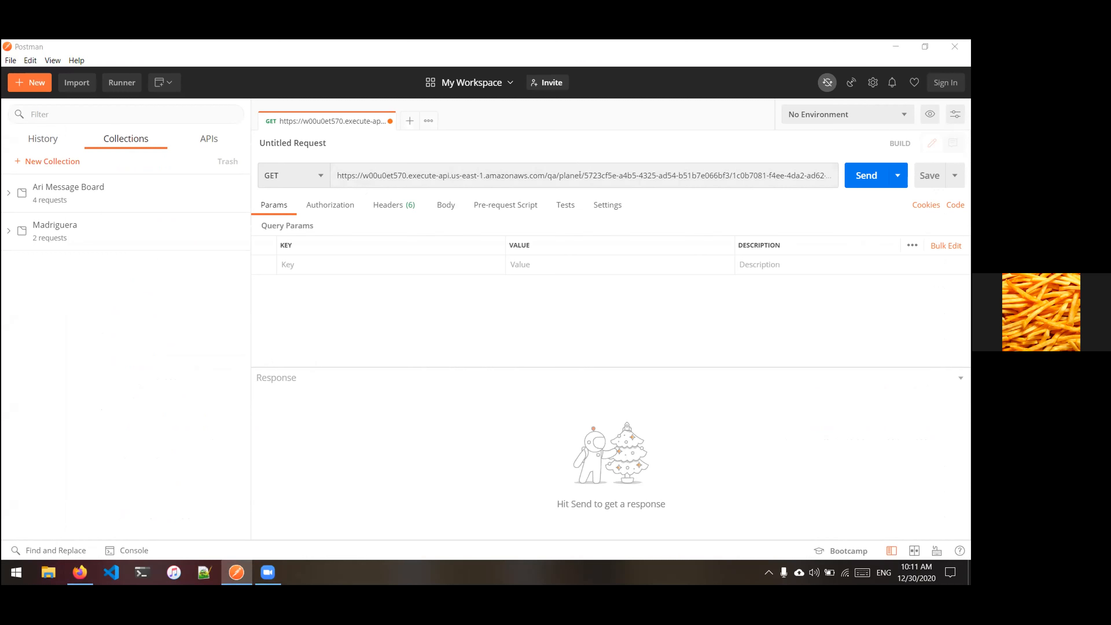
pyautogui.moveTo(583, 174); pyautogui.dragTo(497, 191)
pyautogui.click(442, 180)
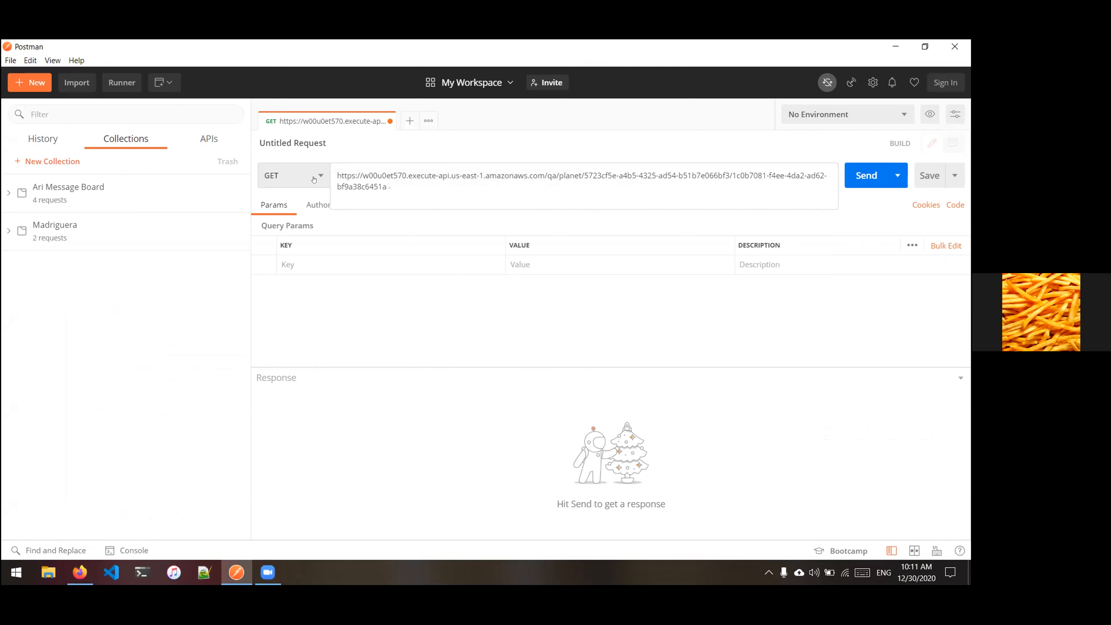
pyautogui.click(407, 327)
pyautogui.click(384, 207)
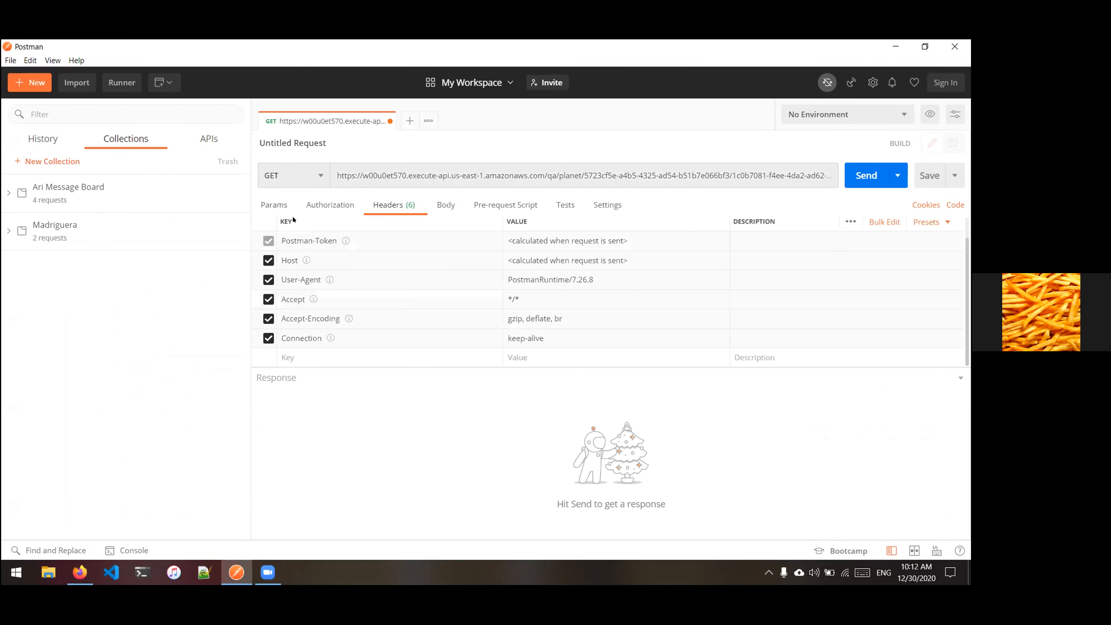
pyautogui.click(446, 205)
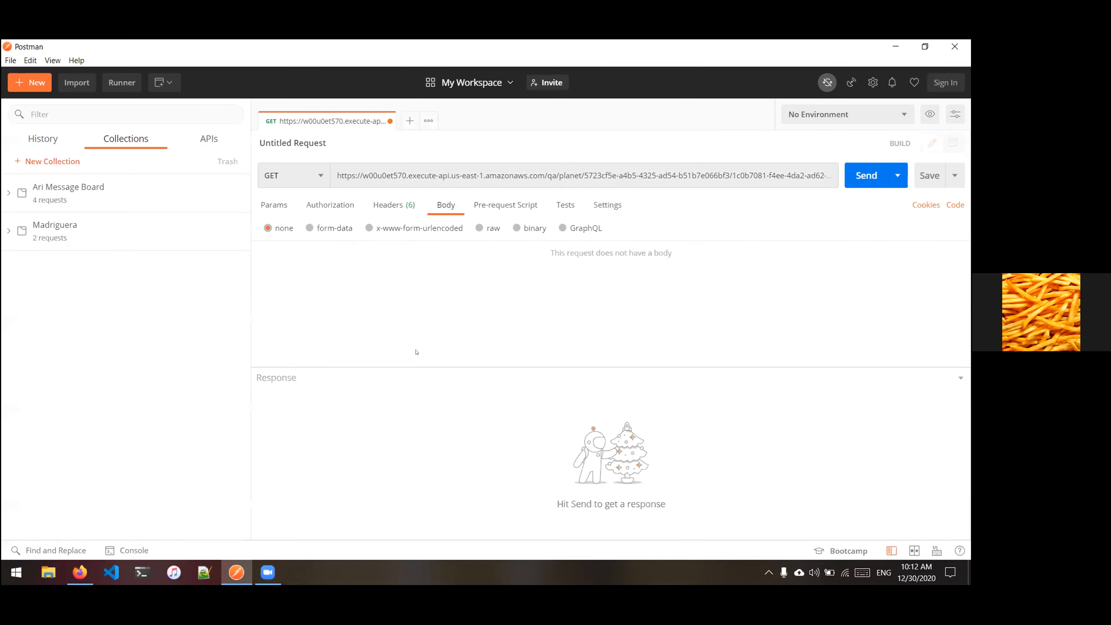
pyautogui.click(387, 206)
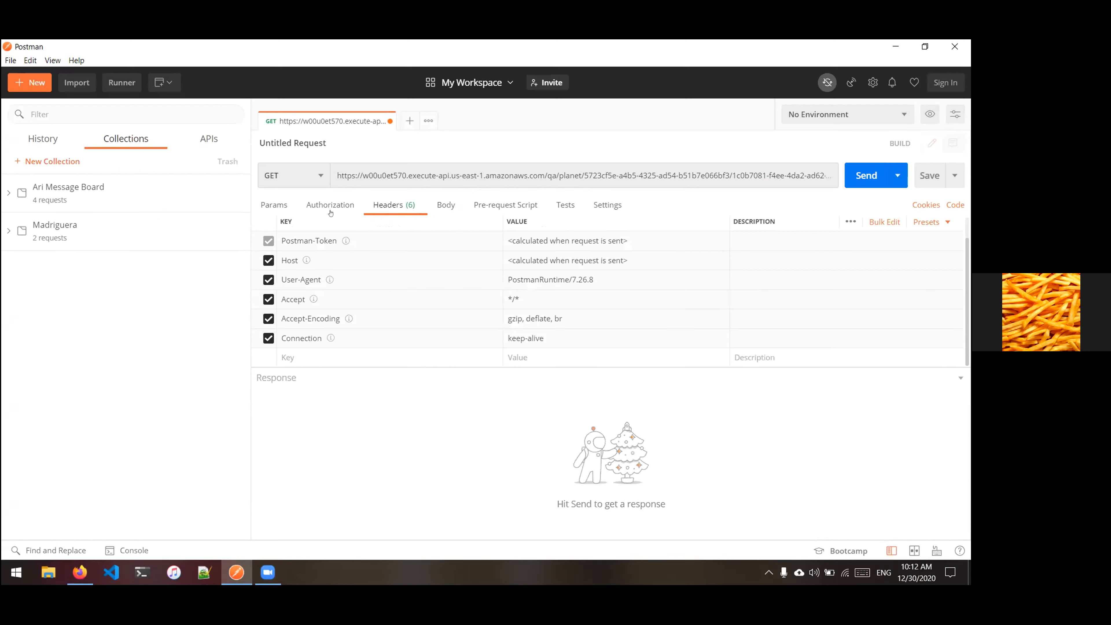
pyautogui.click(287, 211)
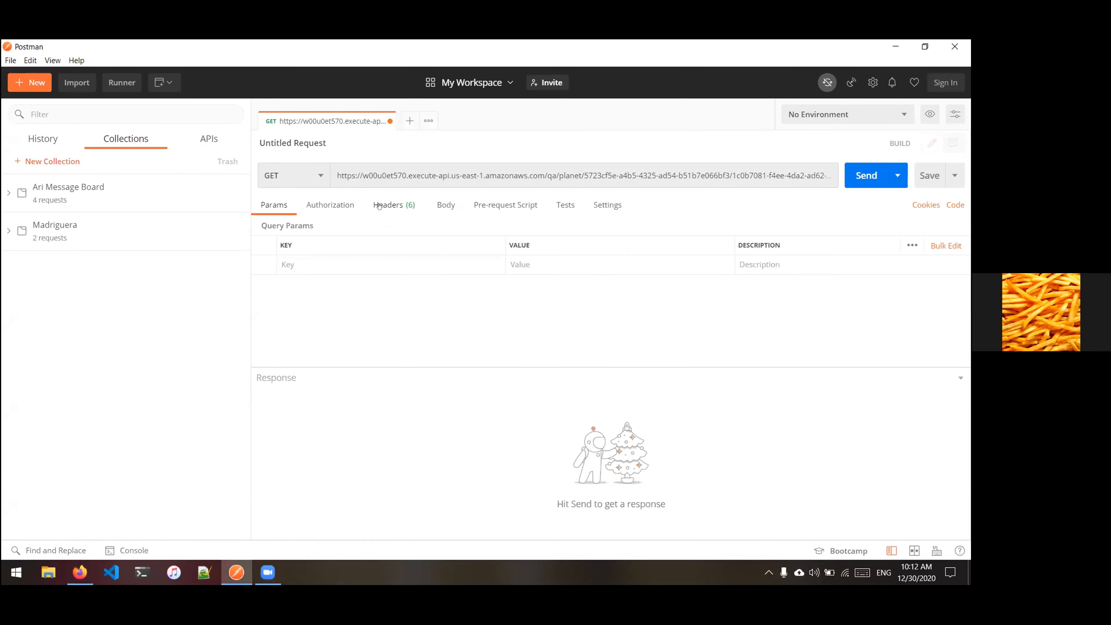
pyautogui.click(379, 211)
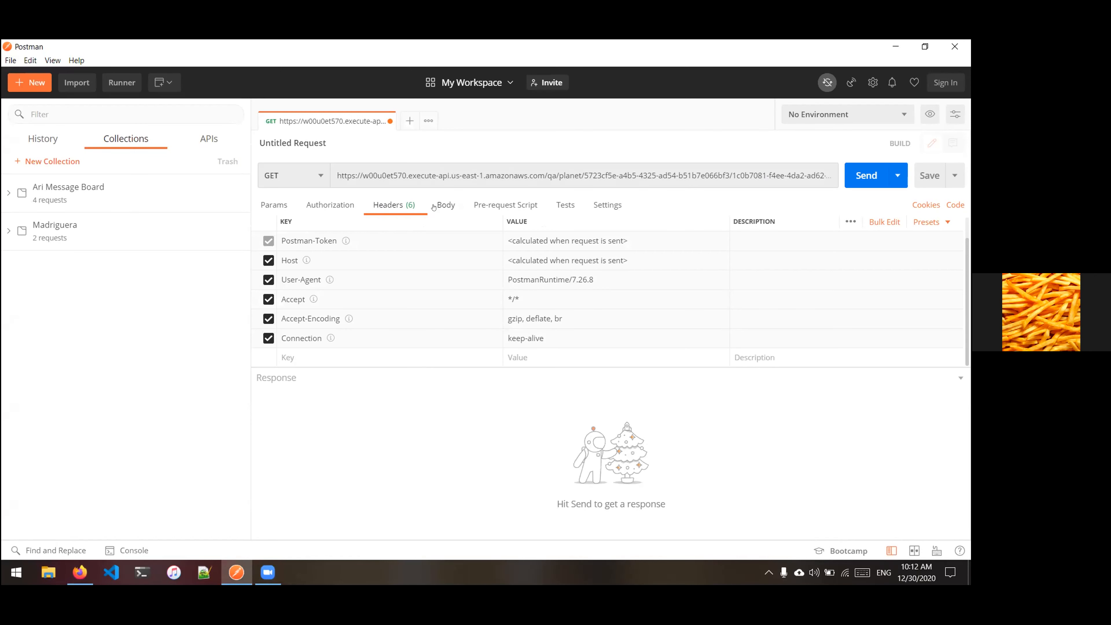
# - Set the request's authorization type to Bearer Token and paste the access token into the Token field
pyautogui.click(311, 206)
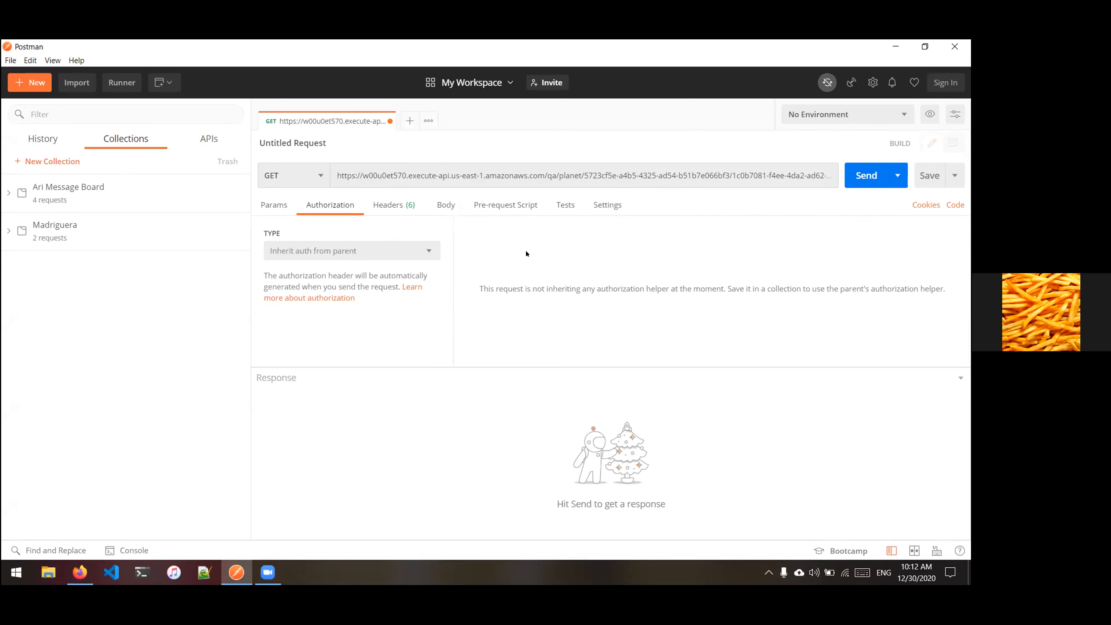
pyautogui.click(424, 252)
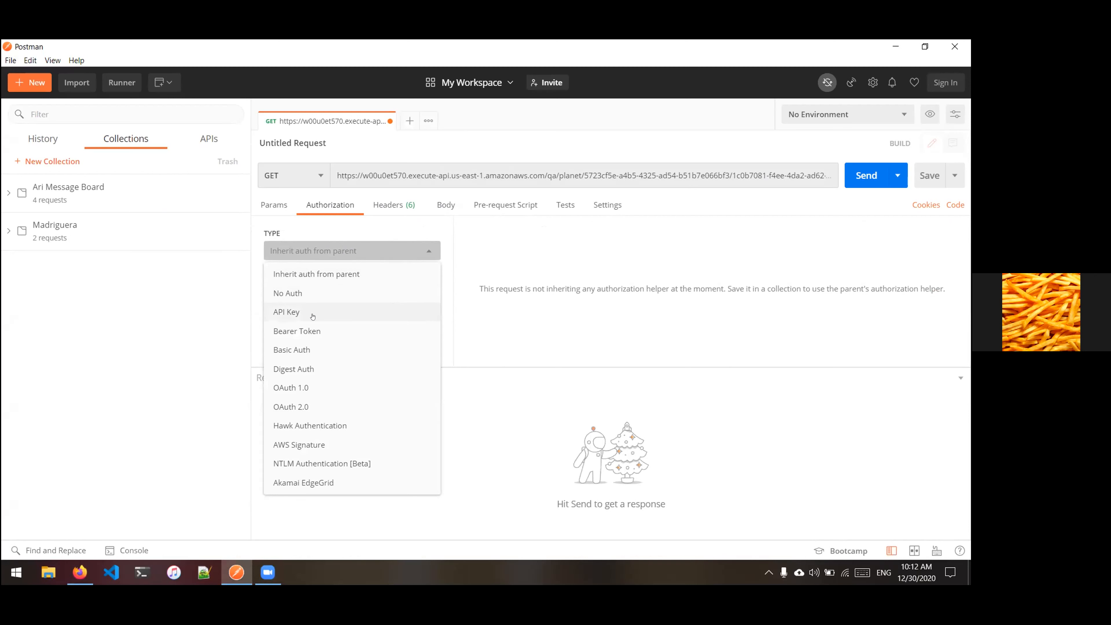
pyautogui.click(319, 331)
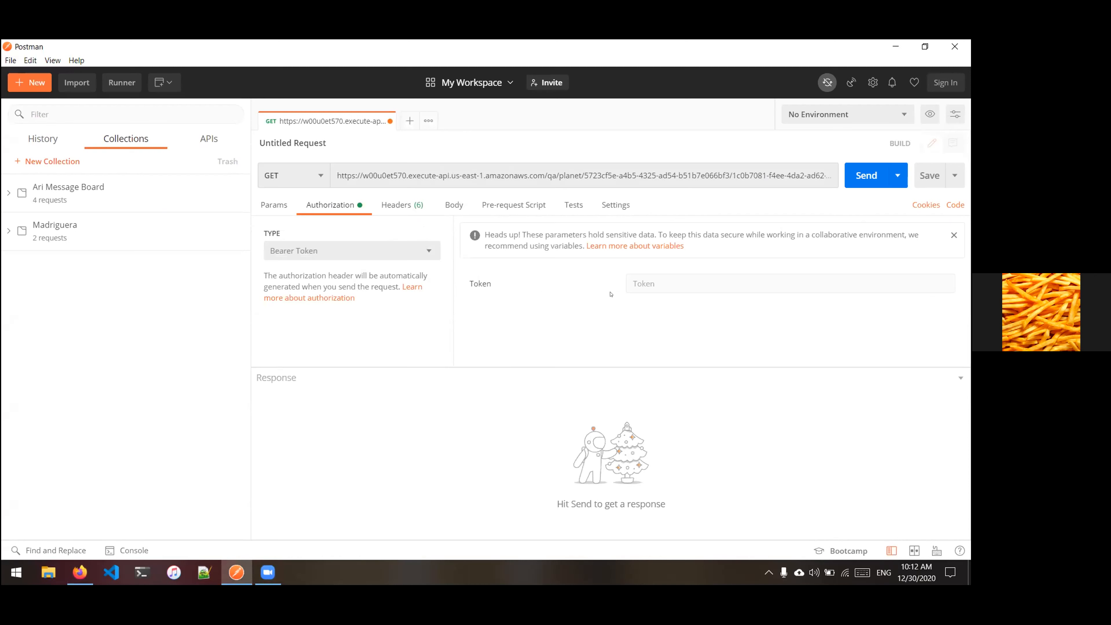
pyautogui.press('XF86AudioLowerVolume')
pyautogui.press('XF86AudioLowerVolume')
pyautogui.click(498, 376)
pyautogui.click(630, 289)
pyautogui.hotkey('ctrl', 'v')
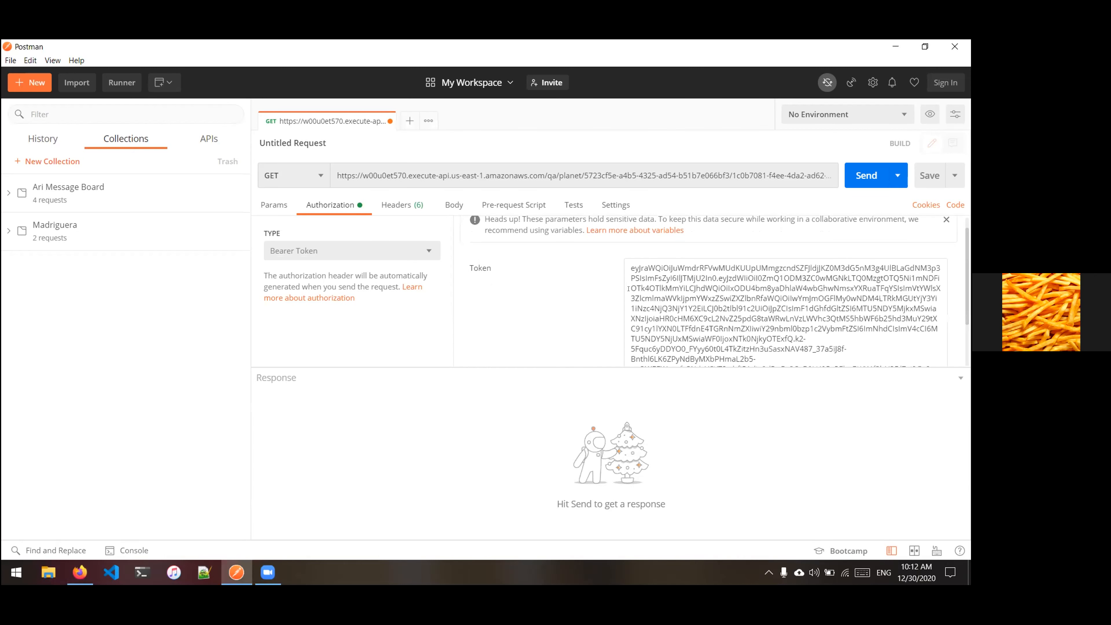
pyautogui.scroll(-2, 669, 302)
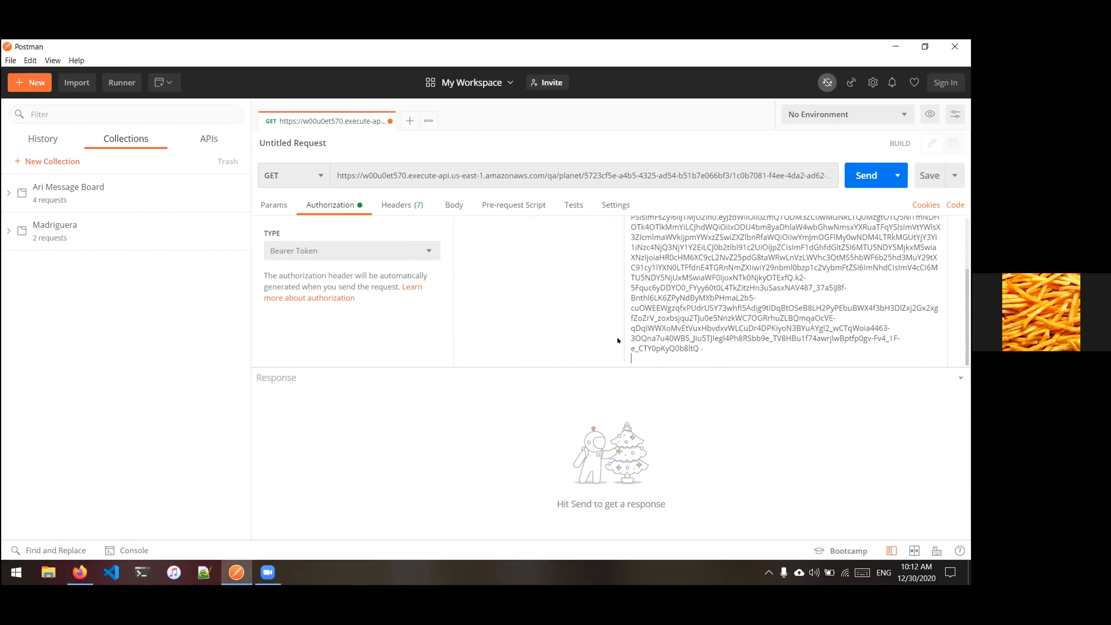
pyautogui.click(520, 324)
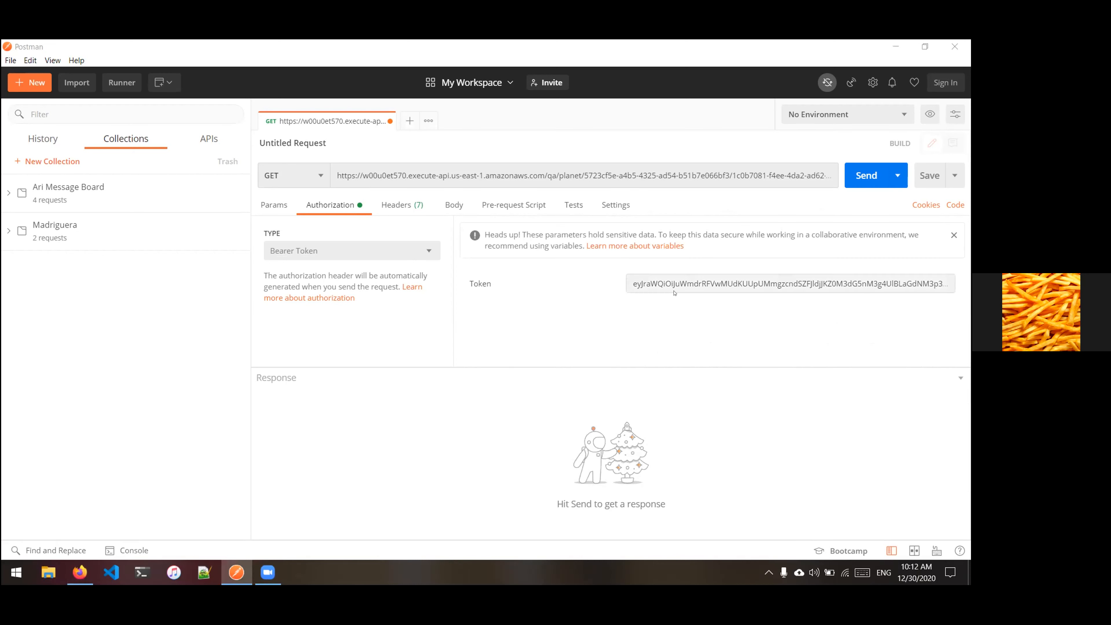
pyautogui.click(677, 282)
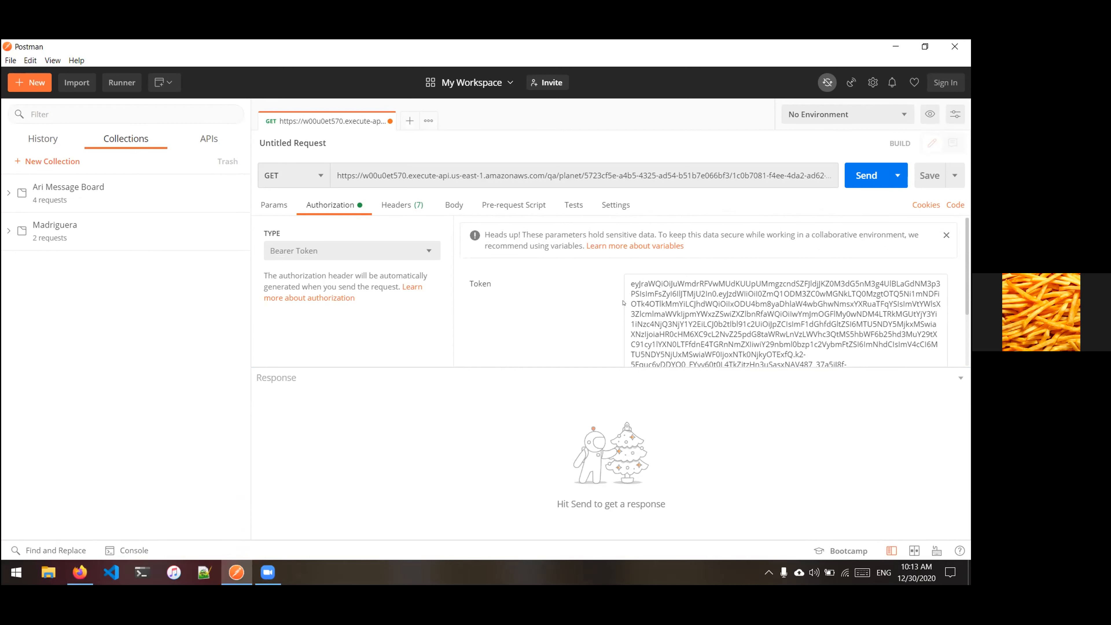
pyautogui.scroll(-3, 723, 312)
pyautogui.scroll(3, 708, 339)
pyautogui.scroll(-3, 638, 304)
pyautogui.scroll(3, 681, 311)
# - Set the request body to raw in JSON format and place the cursor in its empty editor
pyautogui.click(450, 204)
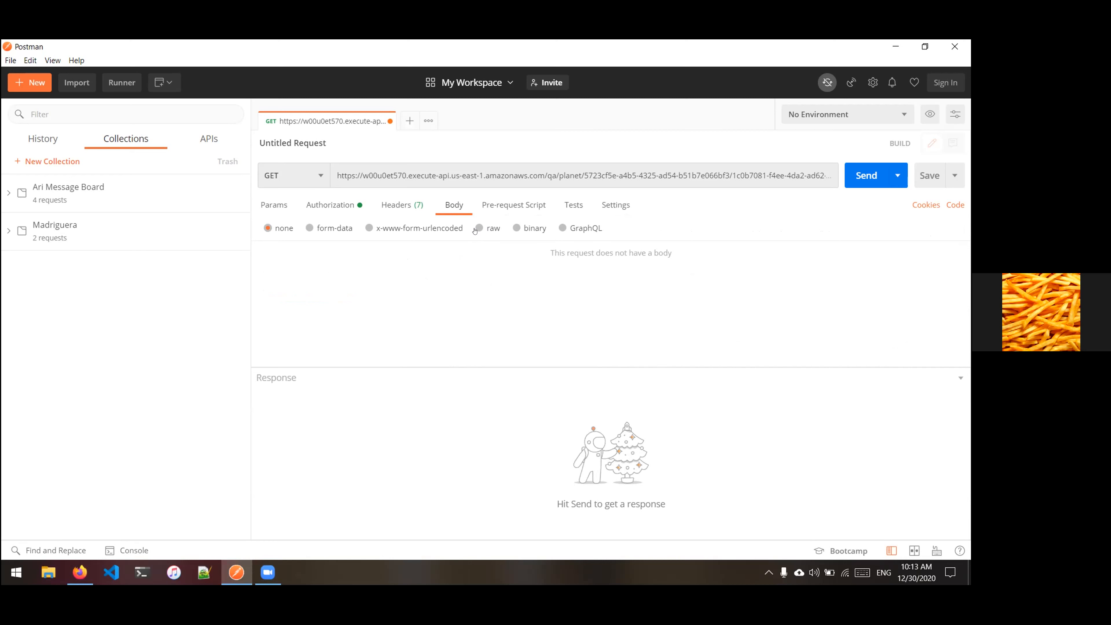
pyautogui.click(489, 224)
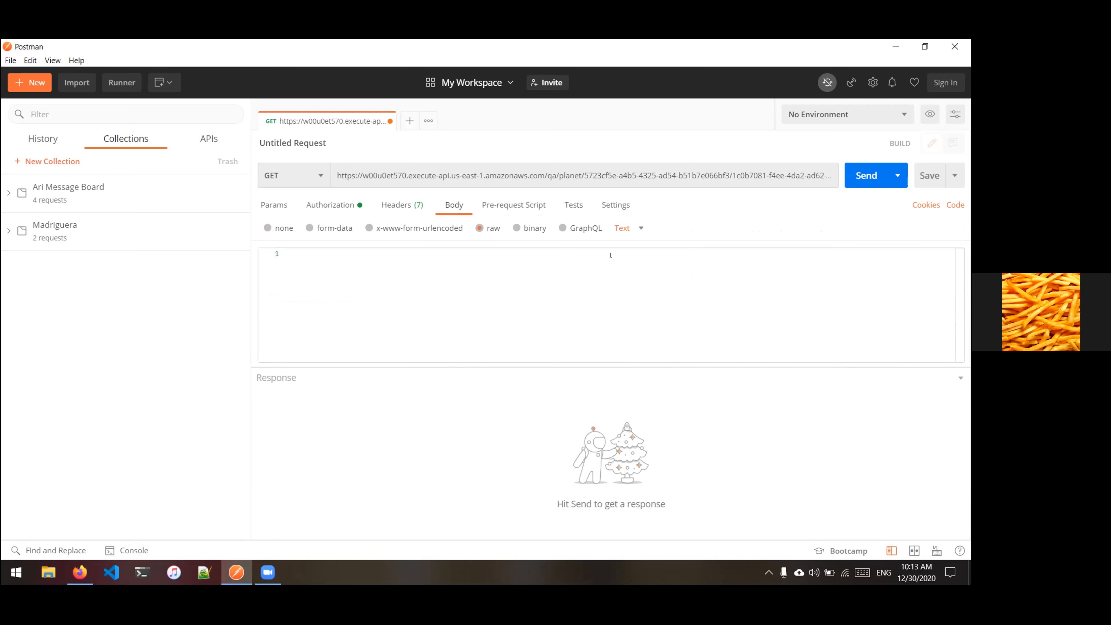
pyautogui.click(635, 230)
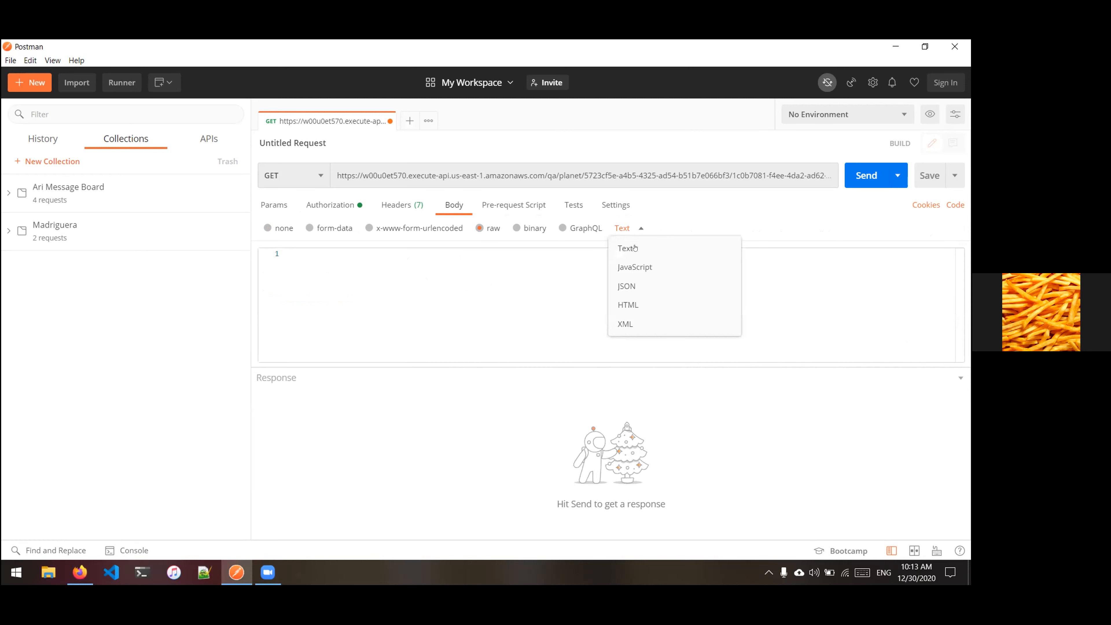
pyautogui.click(632, 284)
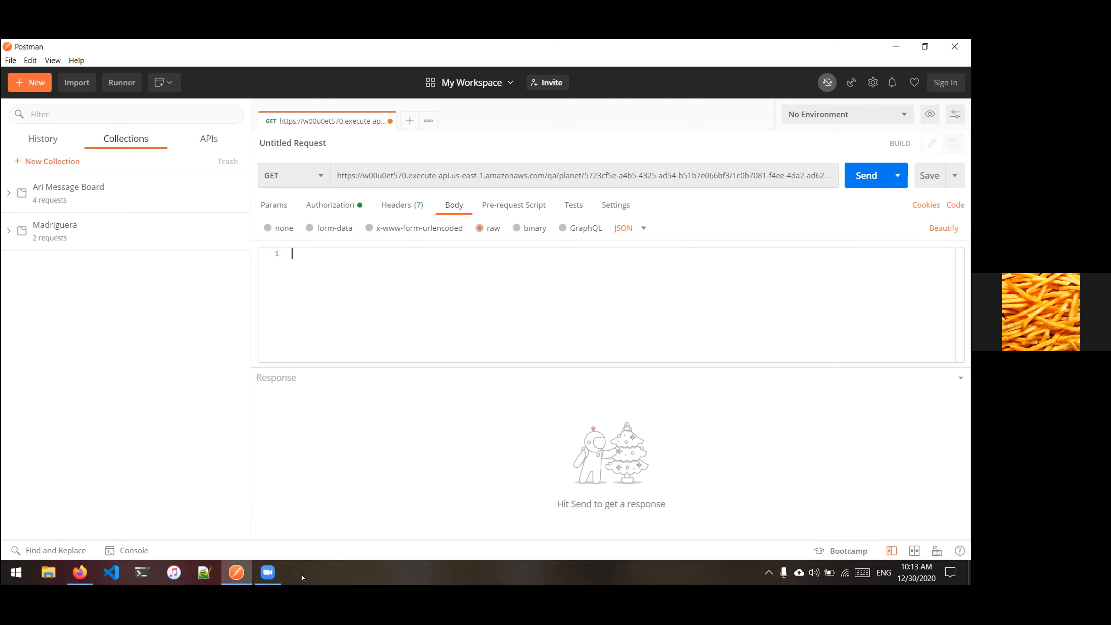
pyautogui.click(290, 561)
pyautogui.click(409, 263)
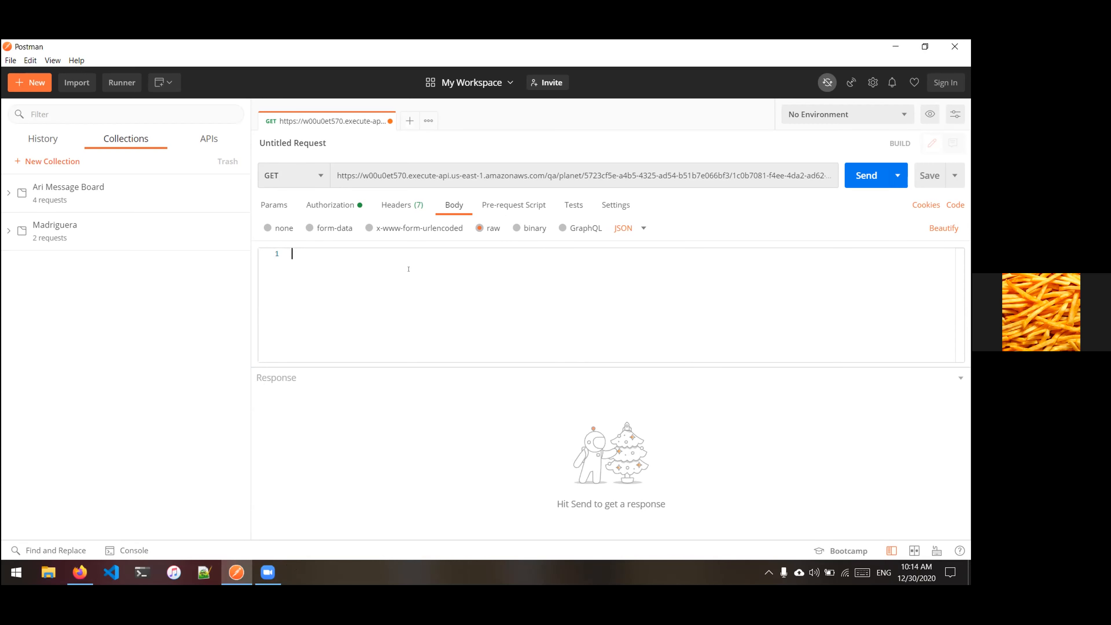